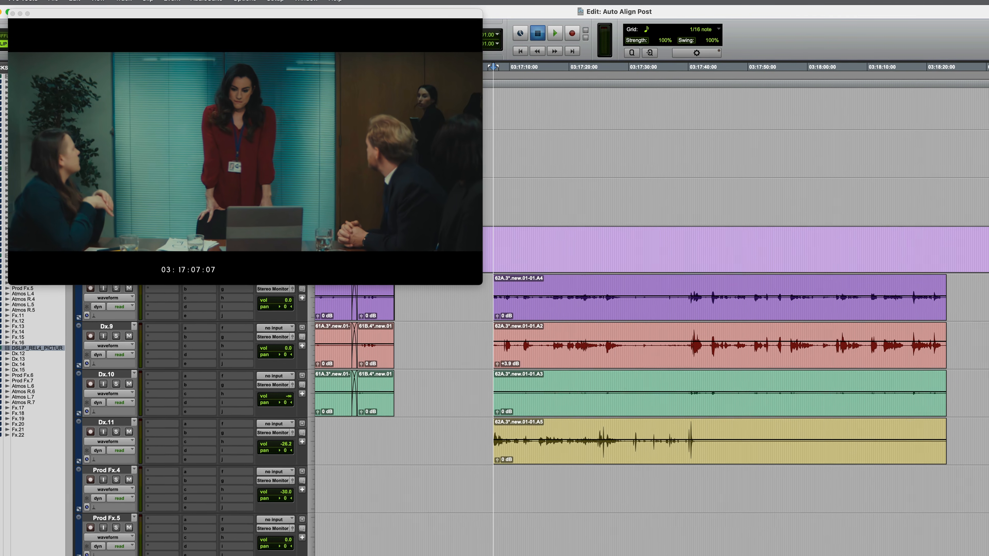
Audition the scene from 03:17:07:07 and select the 62A.3 clips on the four dialogue tracks Dx.8 through Dx.11.
key("space")
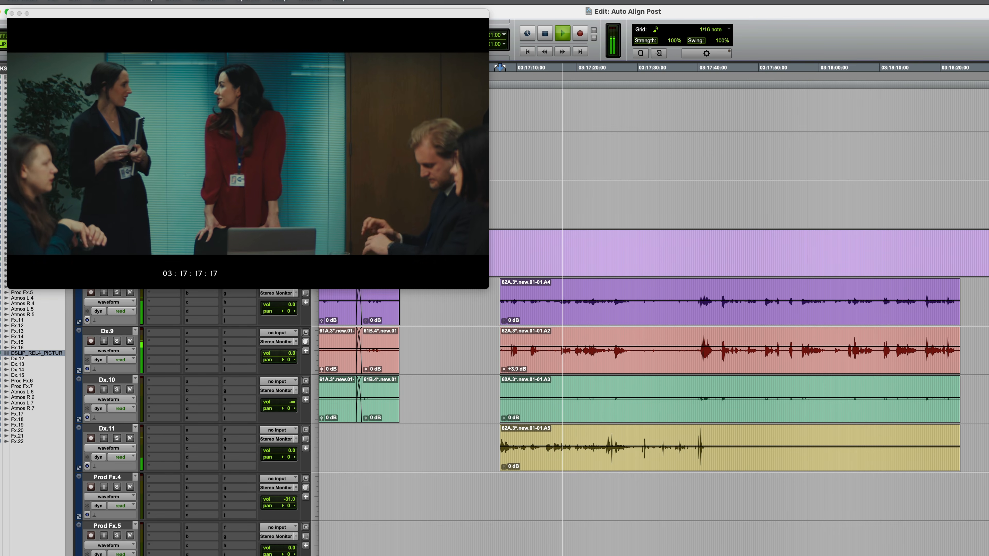
key("space")
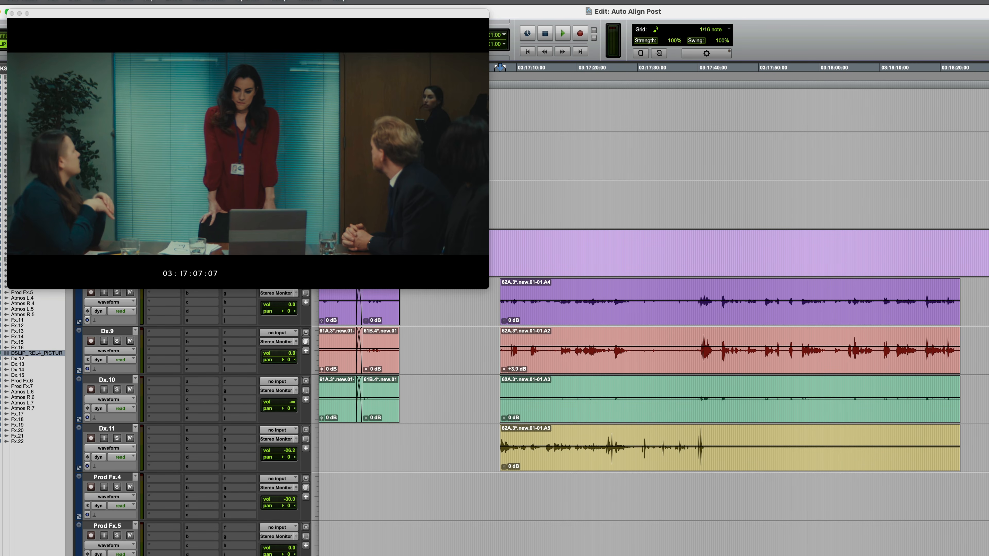
key("shift+Tab")
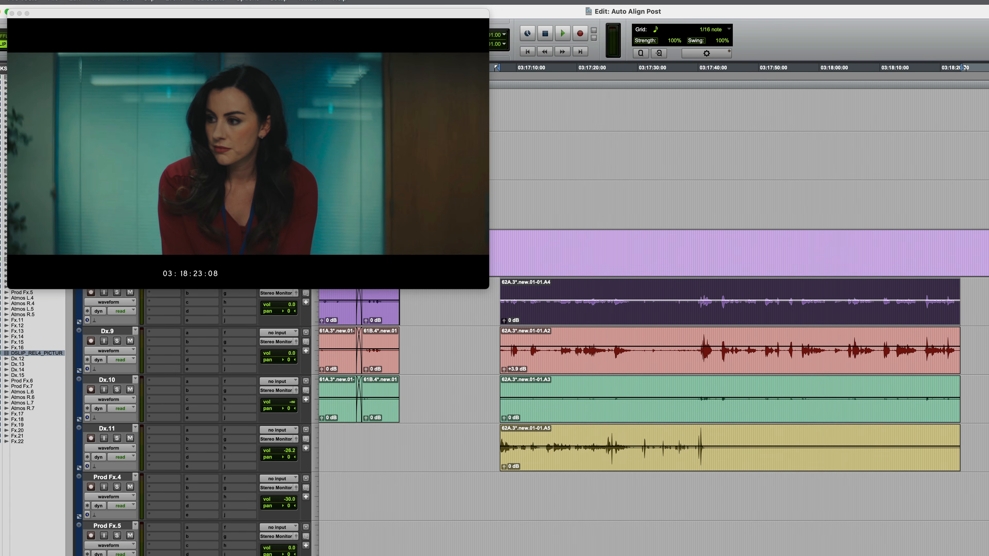
key("shift+semicolon")
key("shift+semicolon")
key("shift+semicolon")
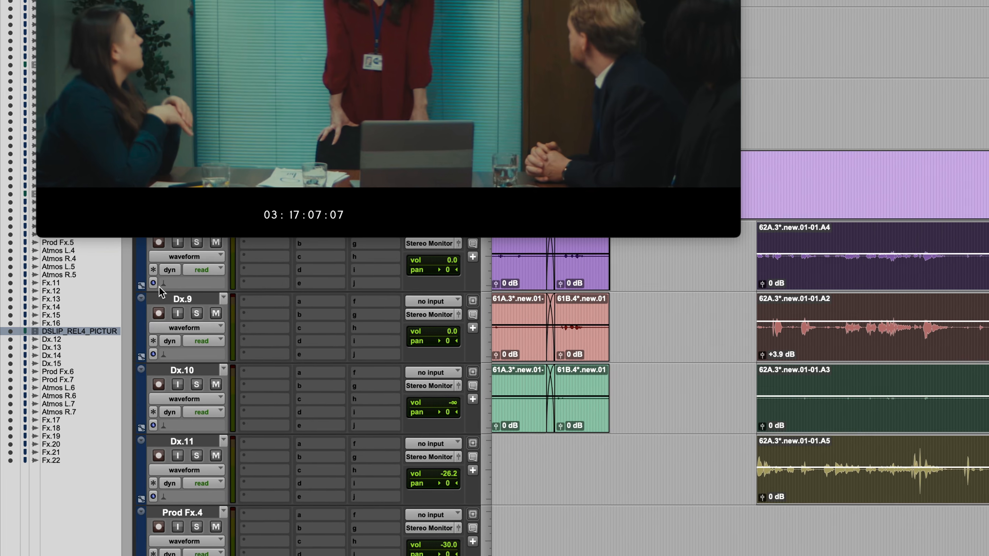
left_click(94, 320)
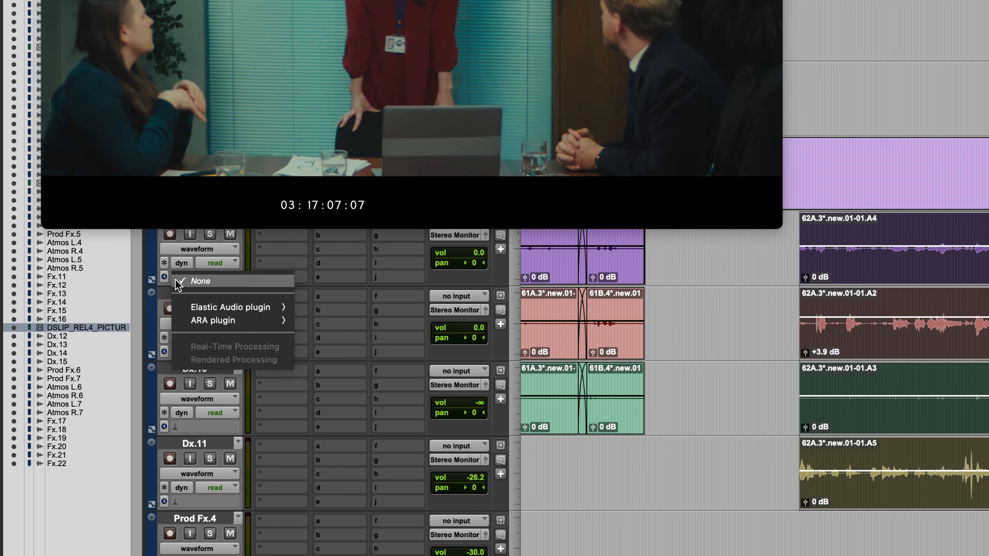
mouse_move(225, 326)
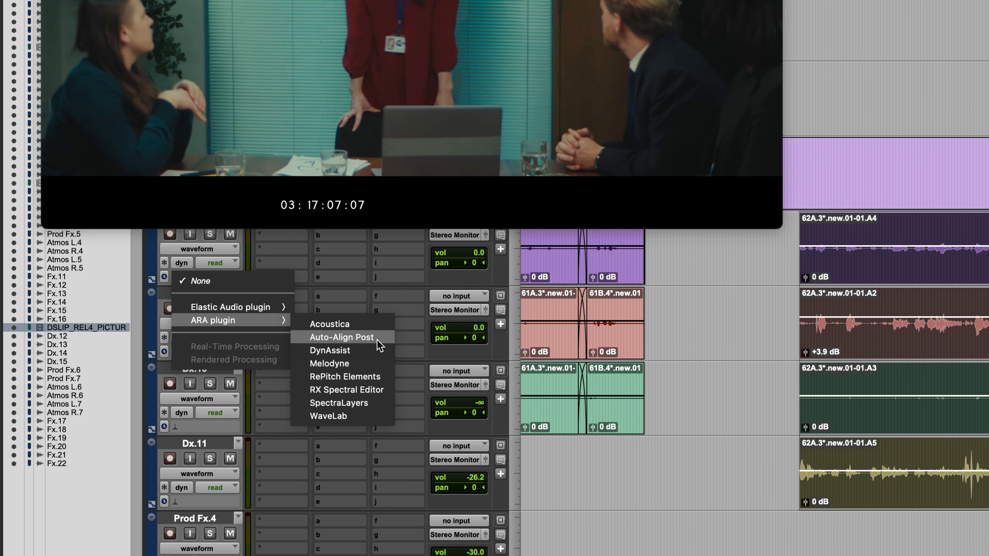
left_click(759, 342)
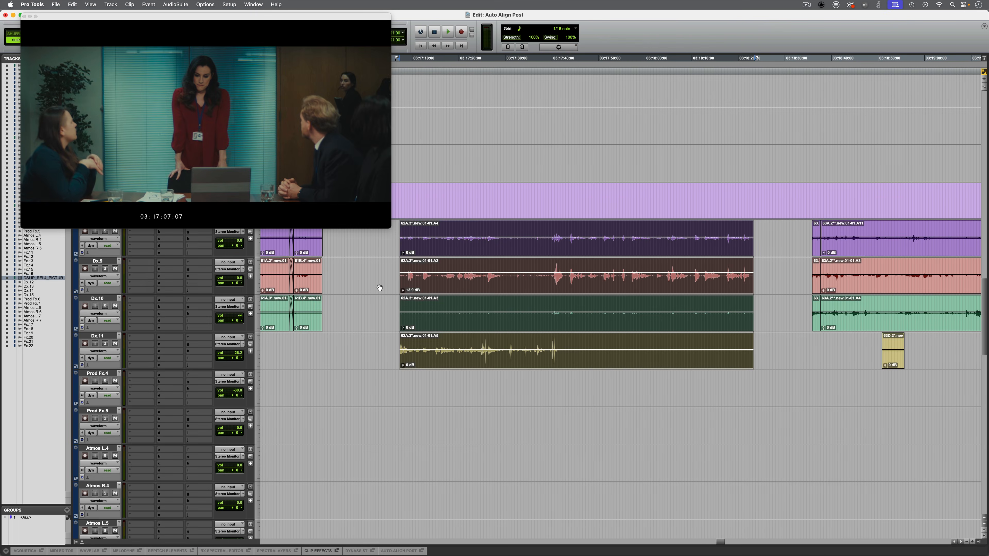
Apply the Auto-Align Post ARA plugin to the selected 62A.3 dialogue clips.
right_click(454, 288)
mouse_move(489, 395)
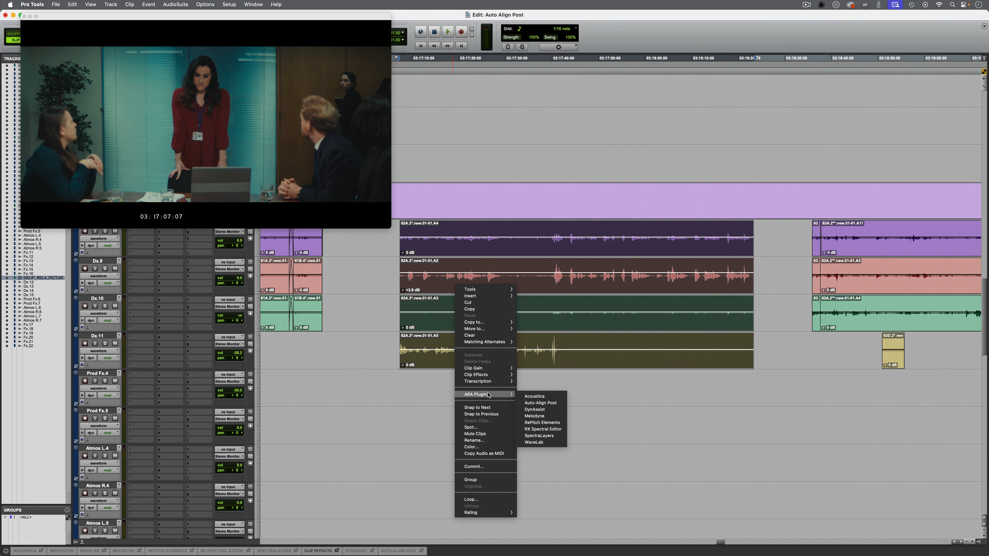
left_click(556, 405)
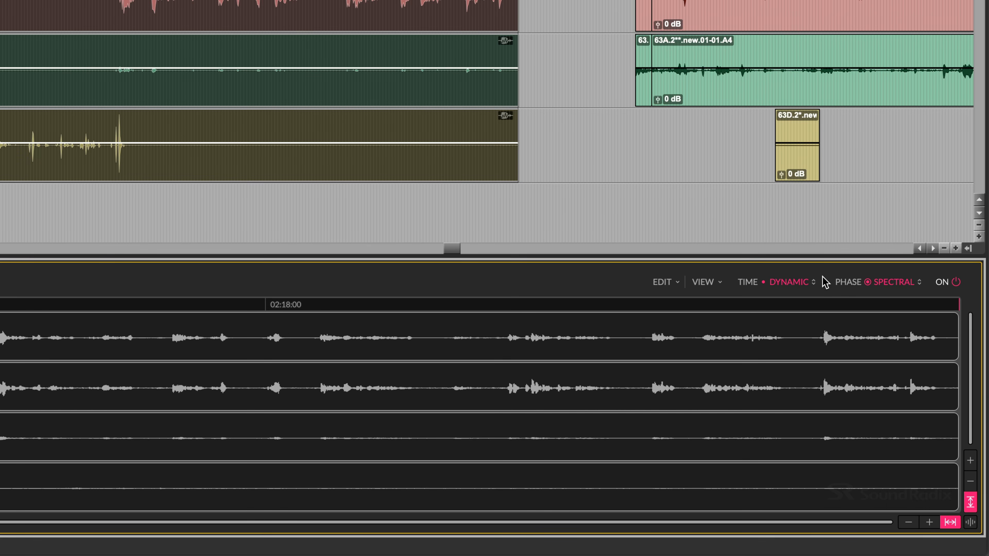
Choose Dynamic time alignment and Spectral phase correction in Auto-Align Post.
left_click(804, 283)
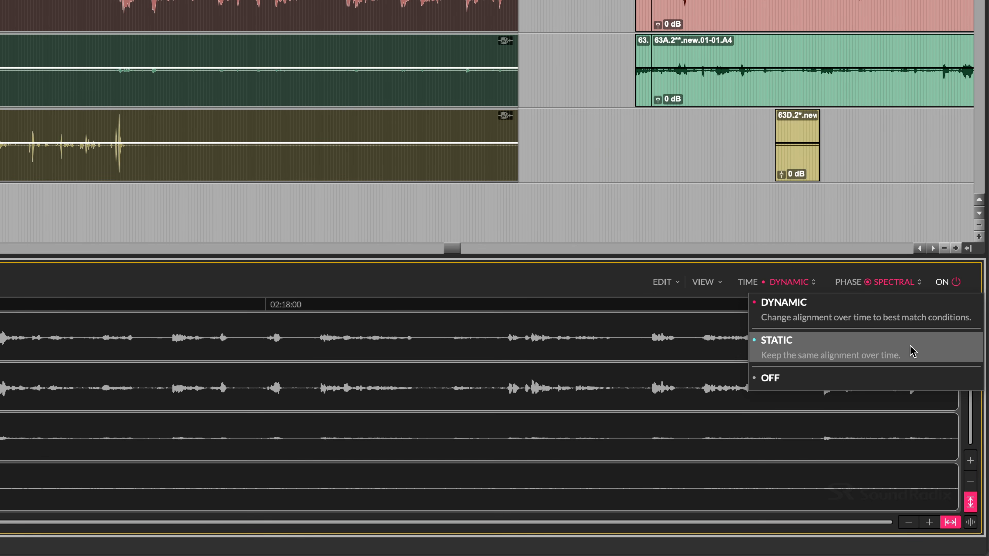
left_click(912, 306)
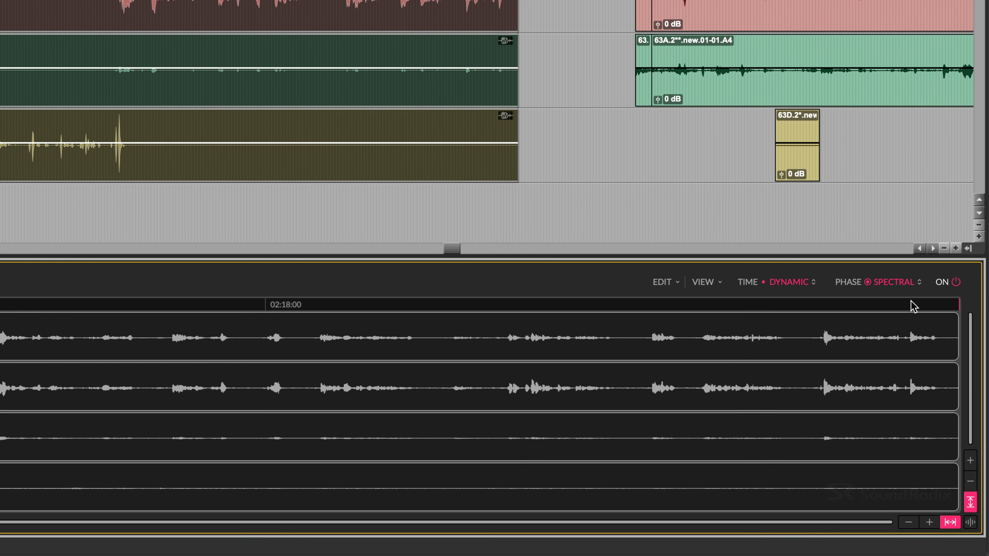
left_click(903, 284)
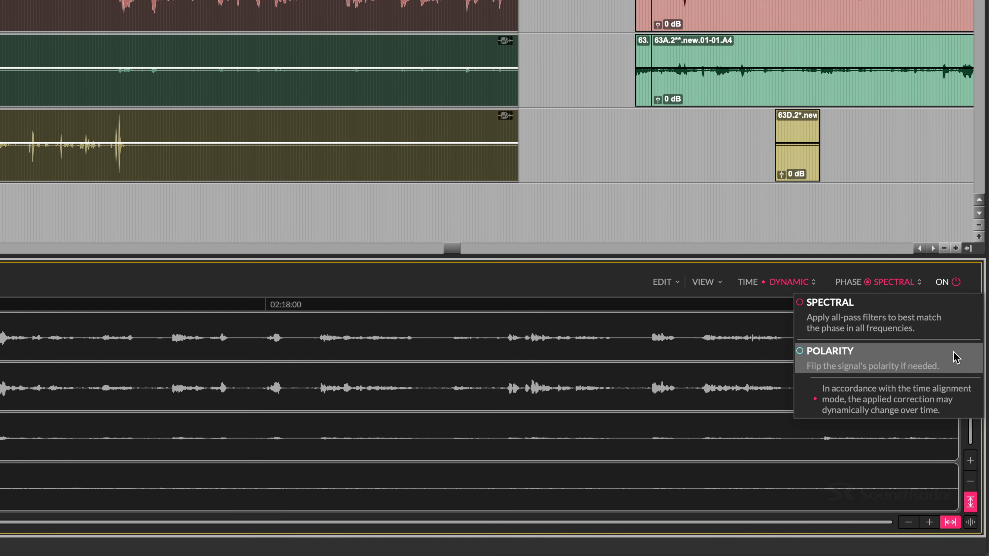
left_click(963, 324)
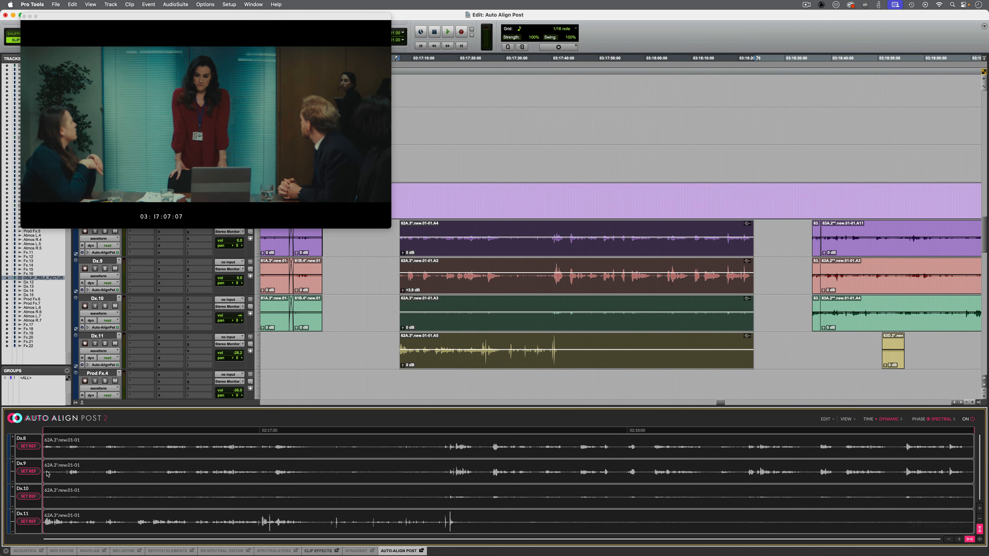
Set Dx.9 as the alignment reference and play the scene, comparing the sound with alignment off and on.
left_click(28, 471)
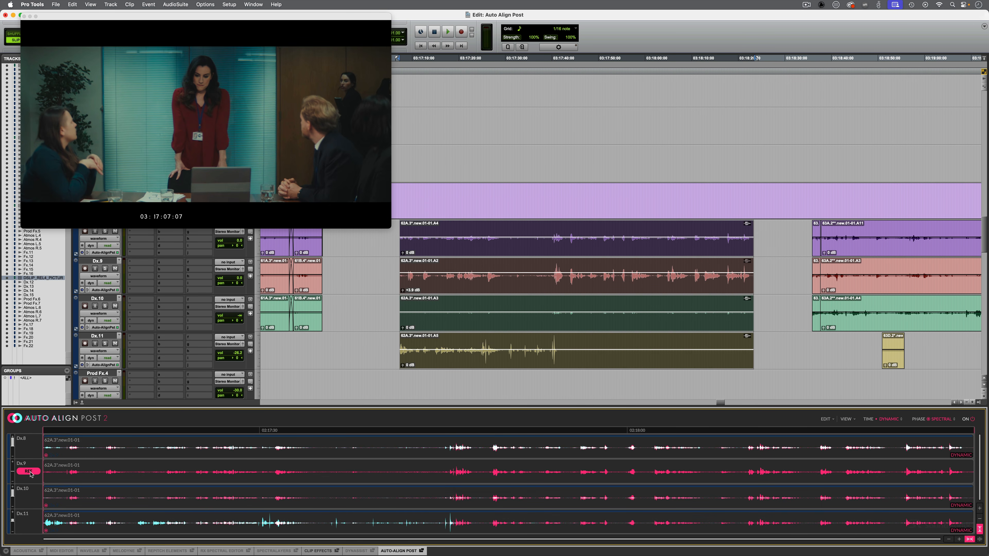
key("space")
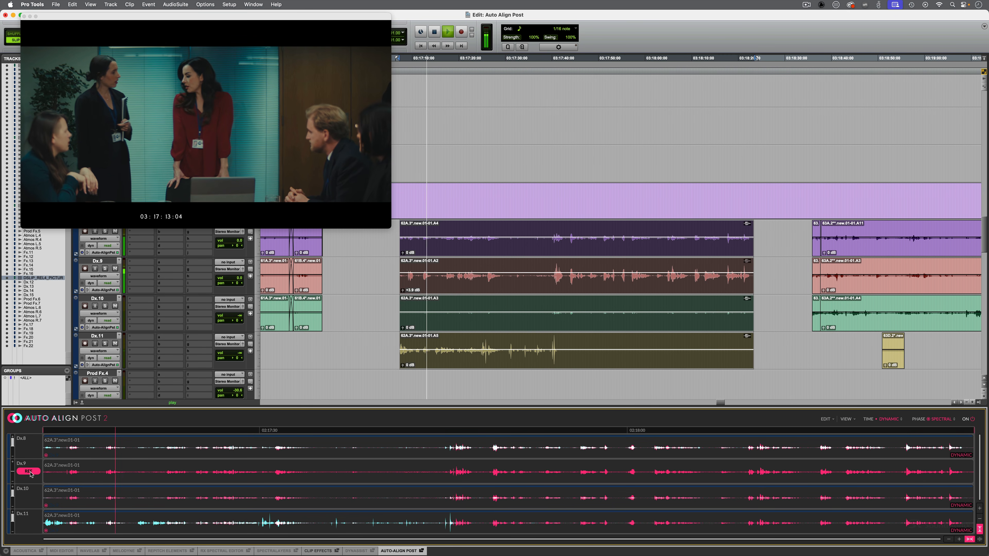
left_click(975, 419)
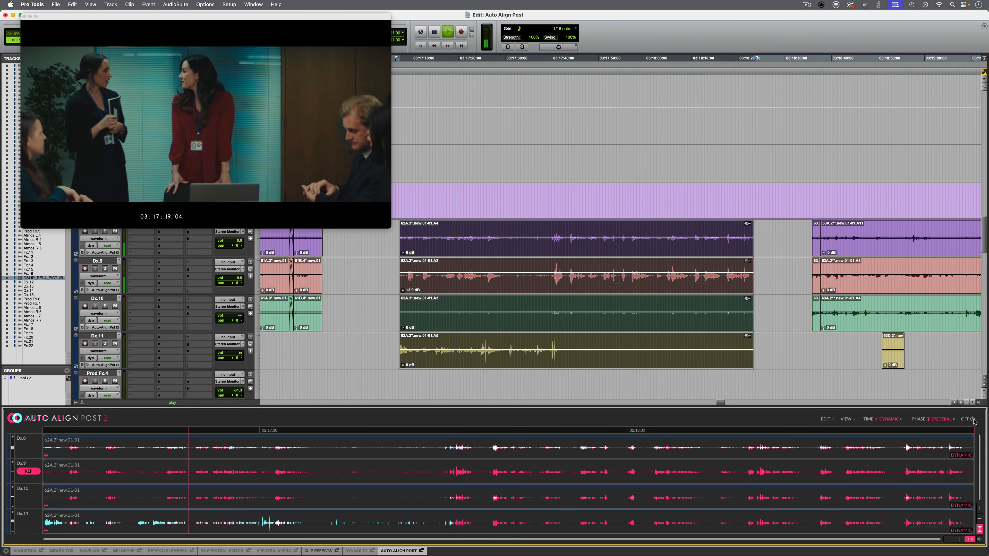
left_click(974, 420)
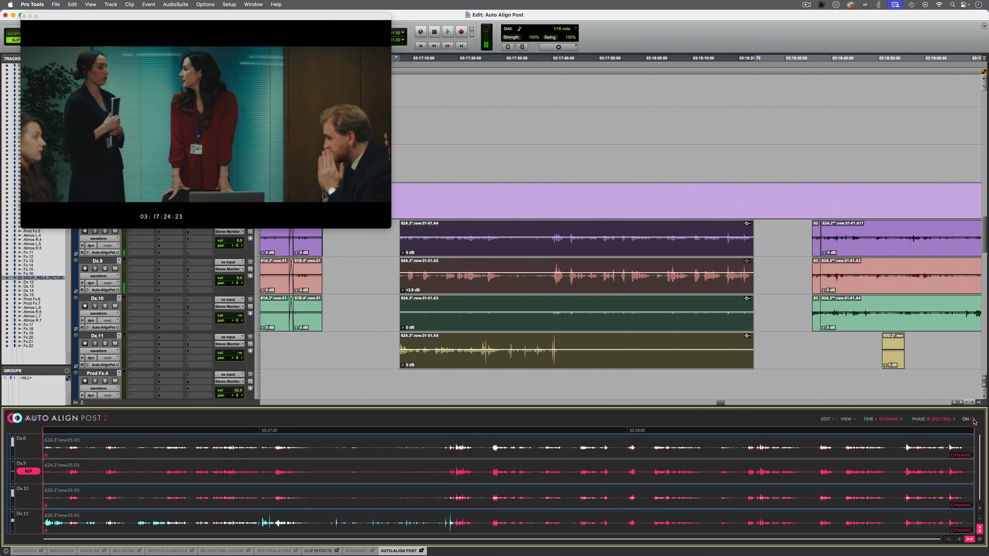
key("space")
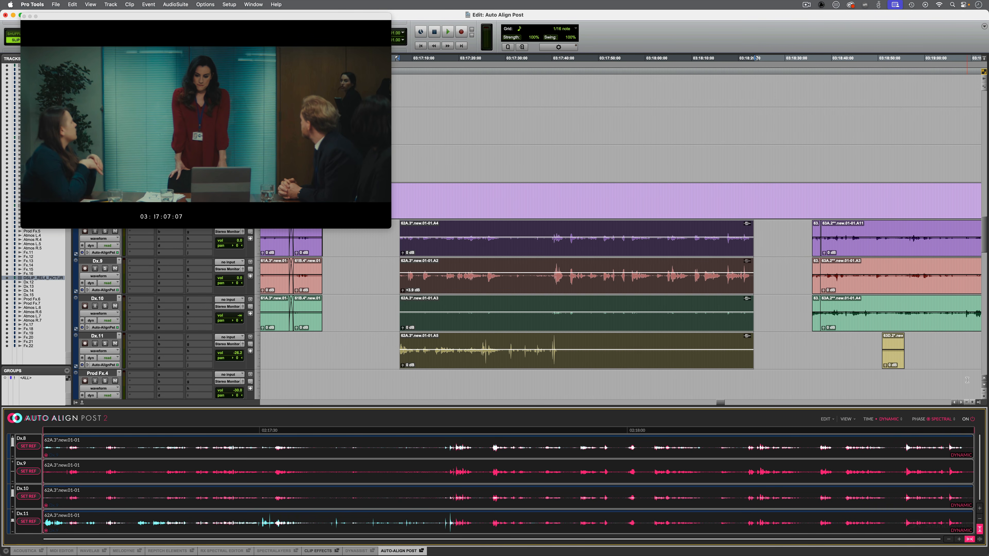
Insert the Sound Radix POWAIR (mono) compressor in the first insert slot of track Dx.9.
left_click(130, 263)
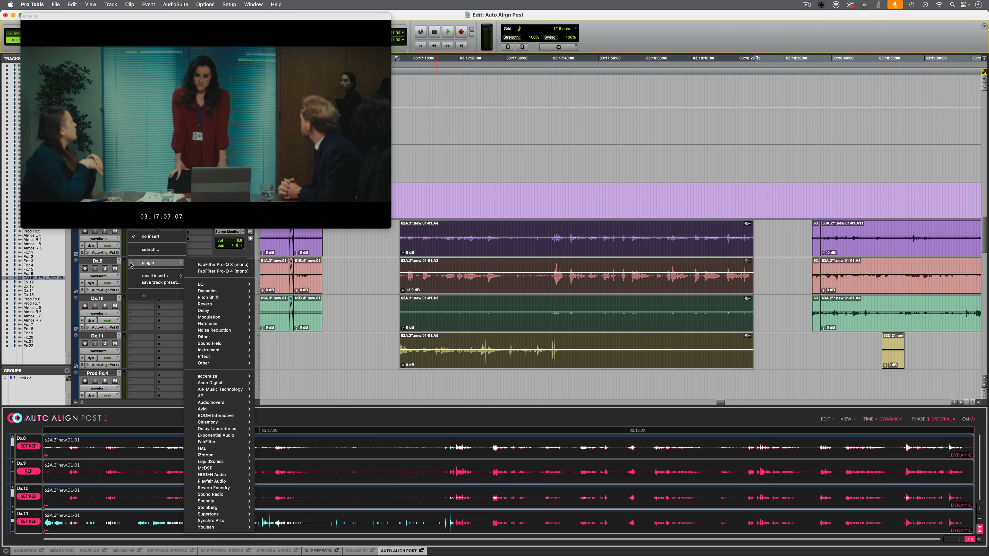
mouse_move(222, 496)
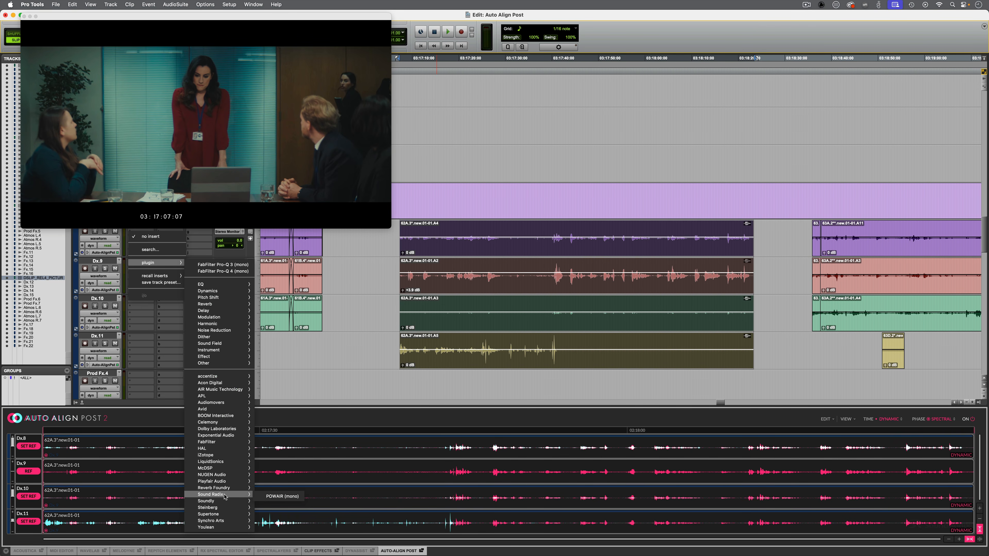
left_click(282, 496)
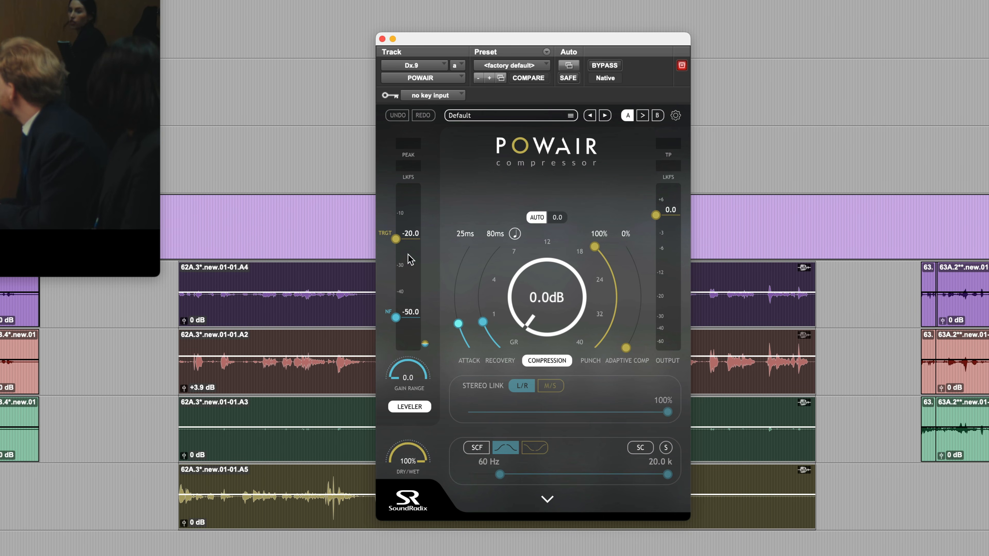
Set the POWAIR leveler's target on Dx.9 to -23 and its gain range to 9.0.
left_click(411, 234)
type("-23")
key("Return")
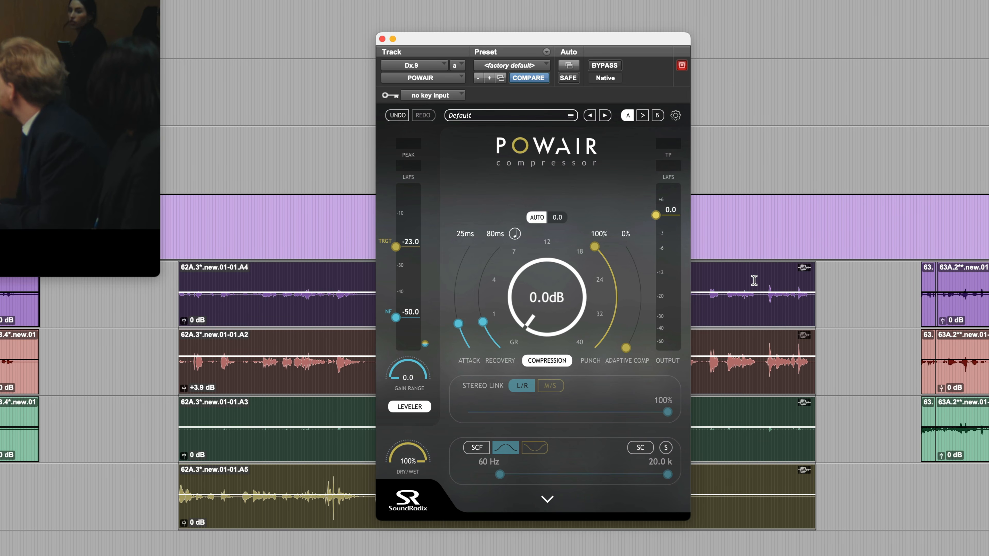
left_click_drag(407, 375, 428, 312)
mouse_move(409, 357)
left_mouse_down()
mouse_move(430, 265)
mouse_move(422, 381)
left_mouse_up()
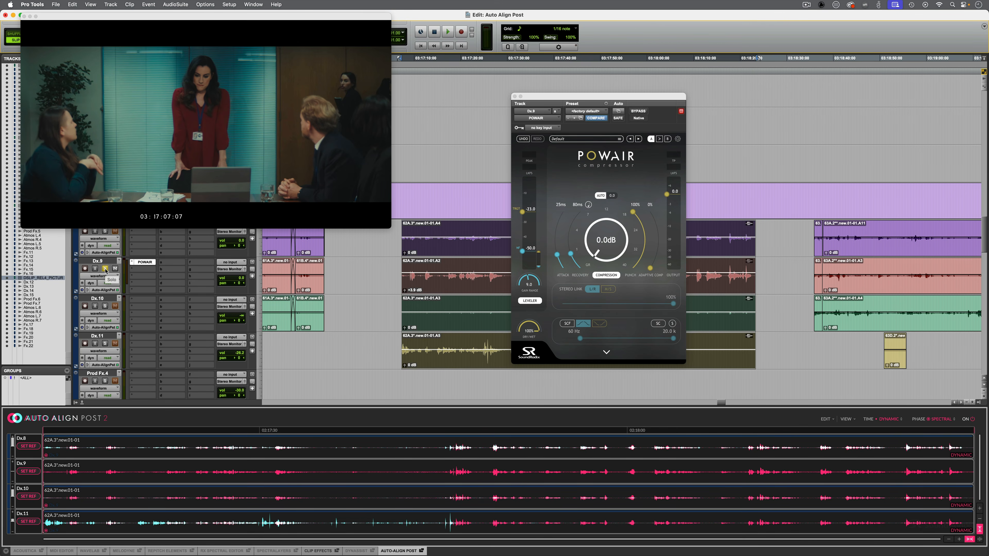
Solo Dx.9 and play the scene to check how the leveler evens out the dialogue.
left_click(105, 268)
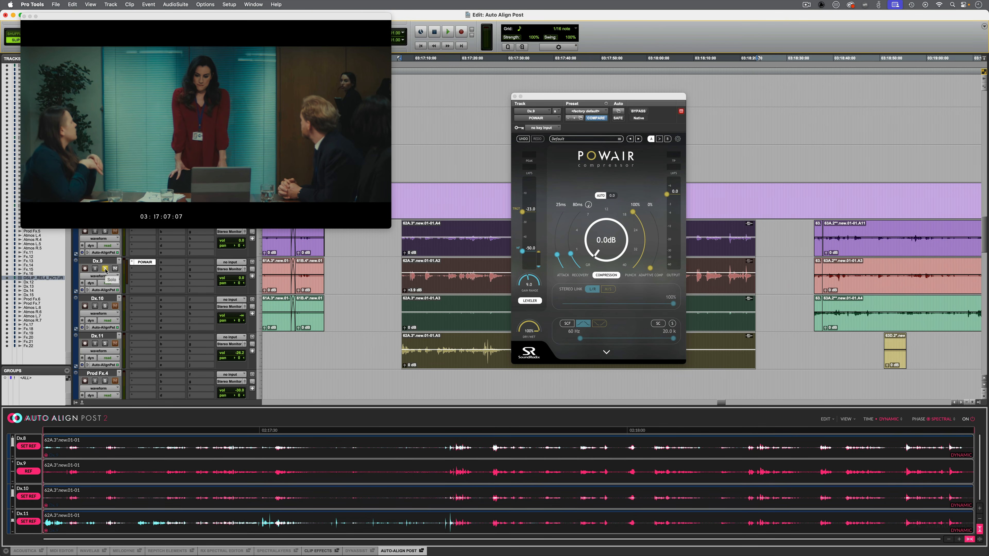
key("space")
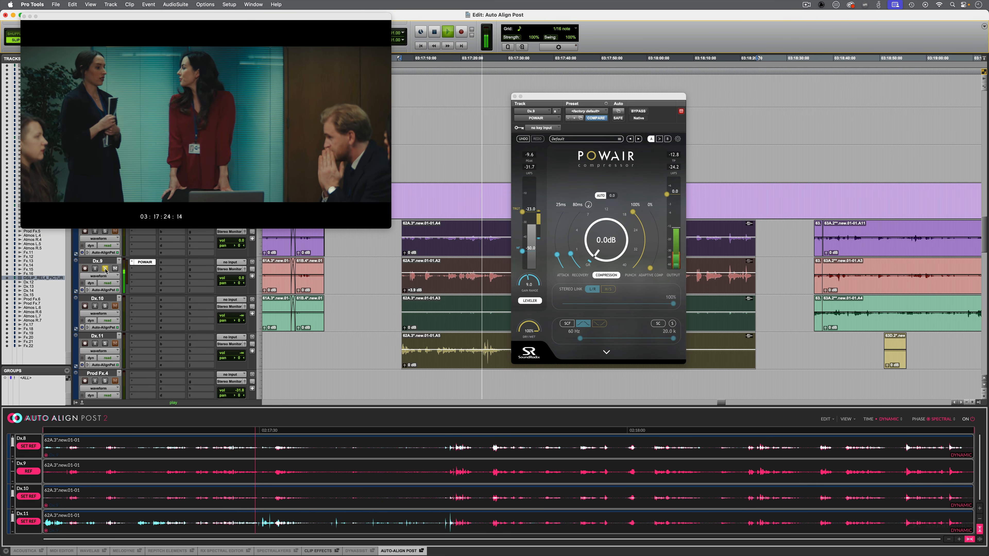
key("space")
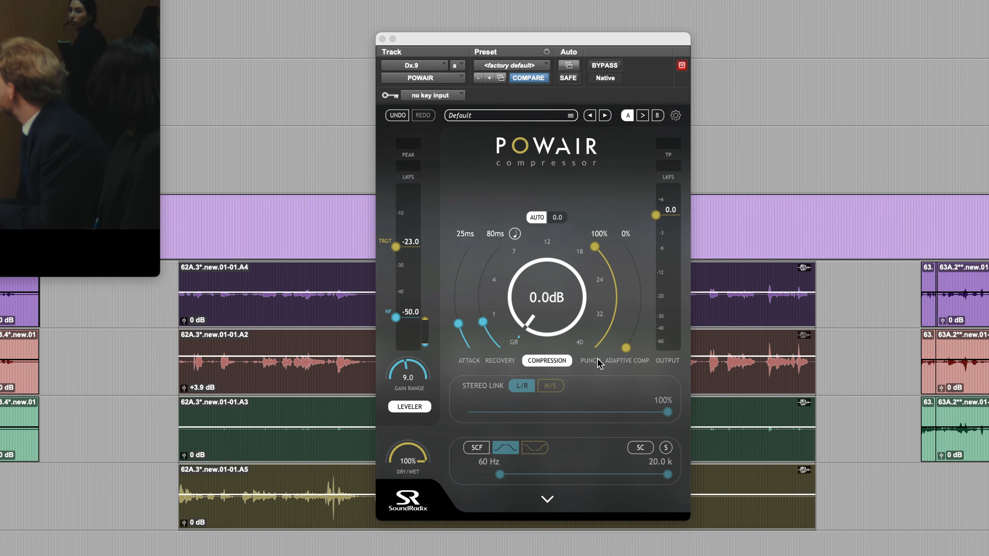
key("space")
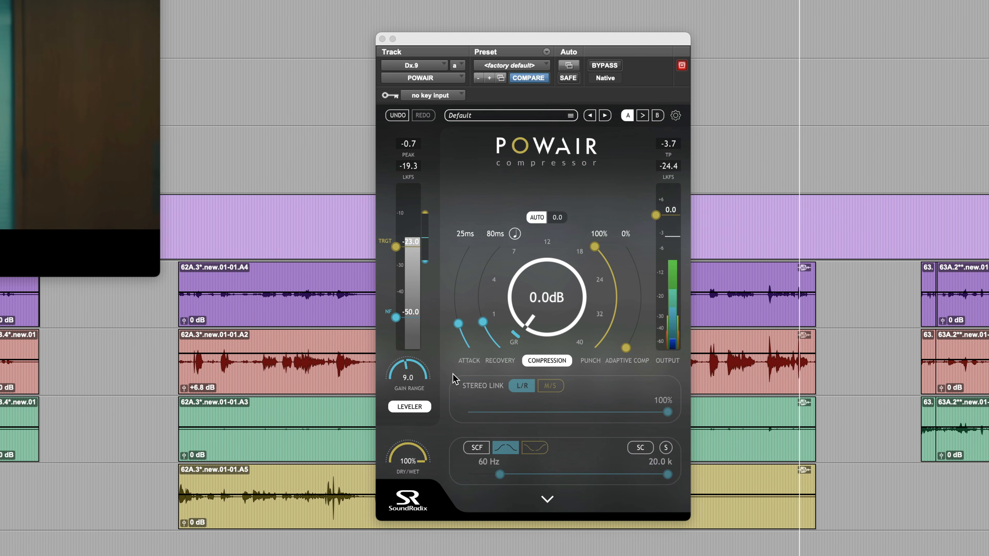
left_click(453, 374)
key("space")
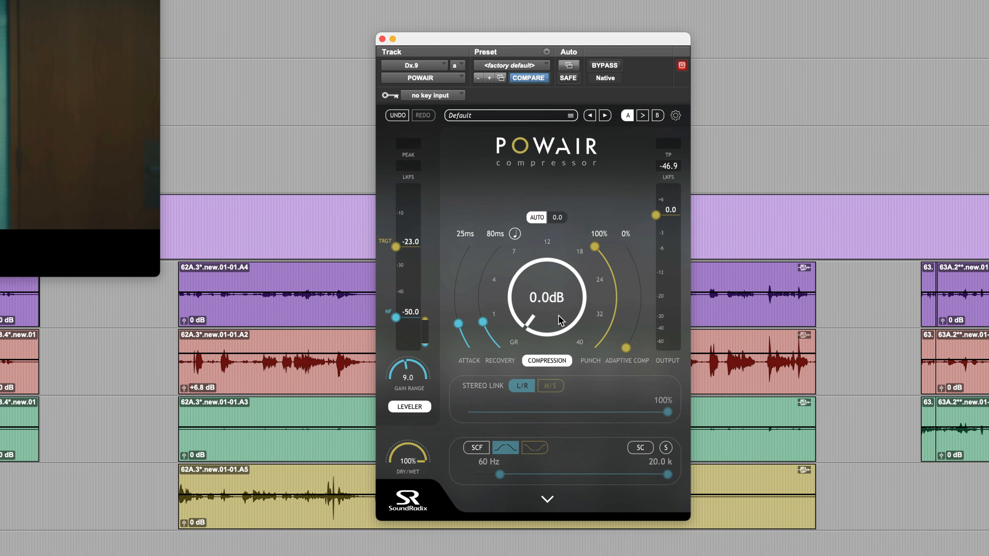
Set POWAIR's compression on Dx.9 to 10 dB, recovery to 138 ms and adaptive compression to 30%, and audition the result.
left_click_drag(558, 305, 578, 266)
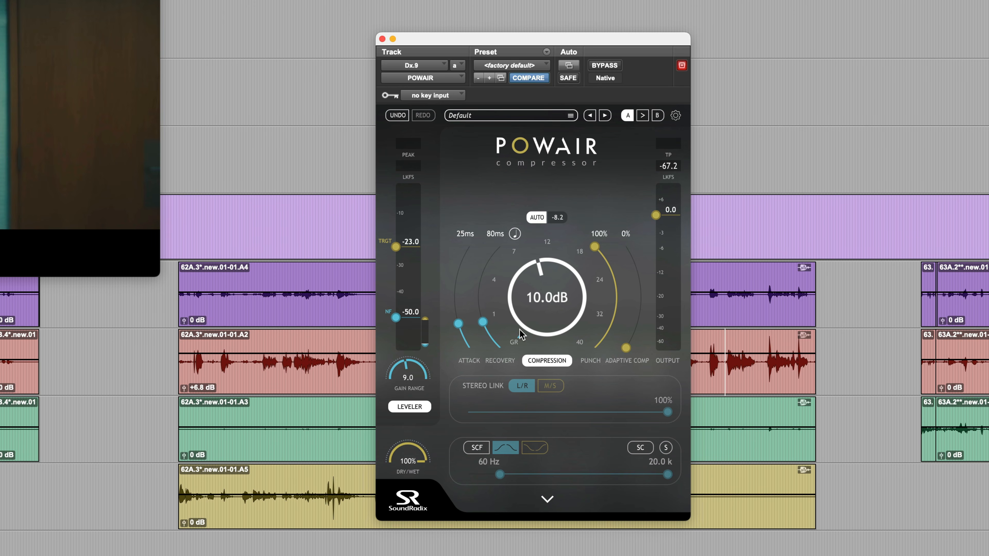
left_click_drag(483, 322, 484, 313)
left_click_drag(627, 345, 634, 317)
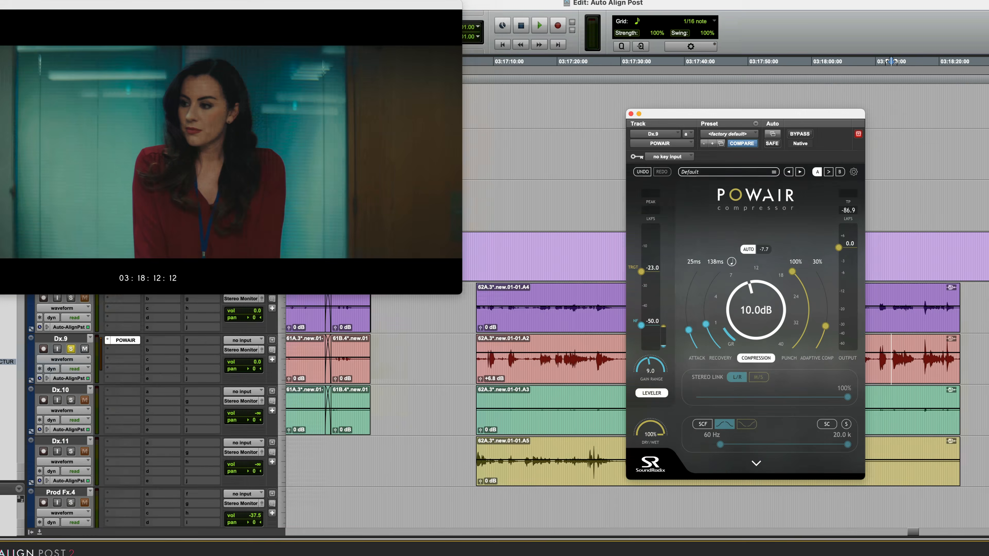
key("space")
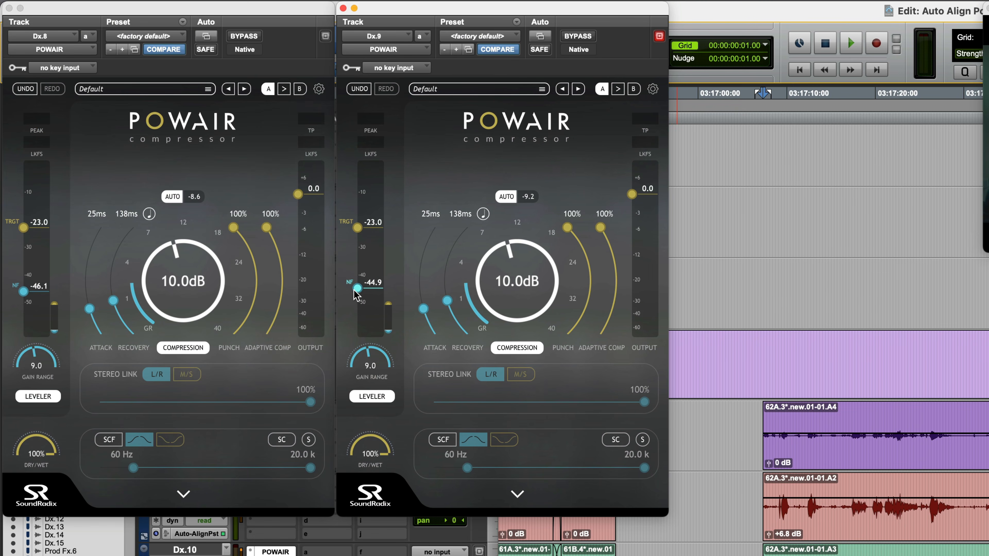
Set the POWAIR noise floor on Dx.9 to -43.2 and play the scene through all four compressors.
left_click_drag(357, 288, 359, 287)
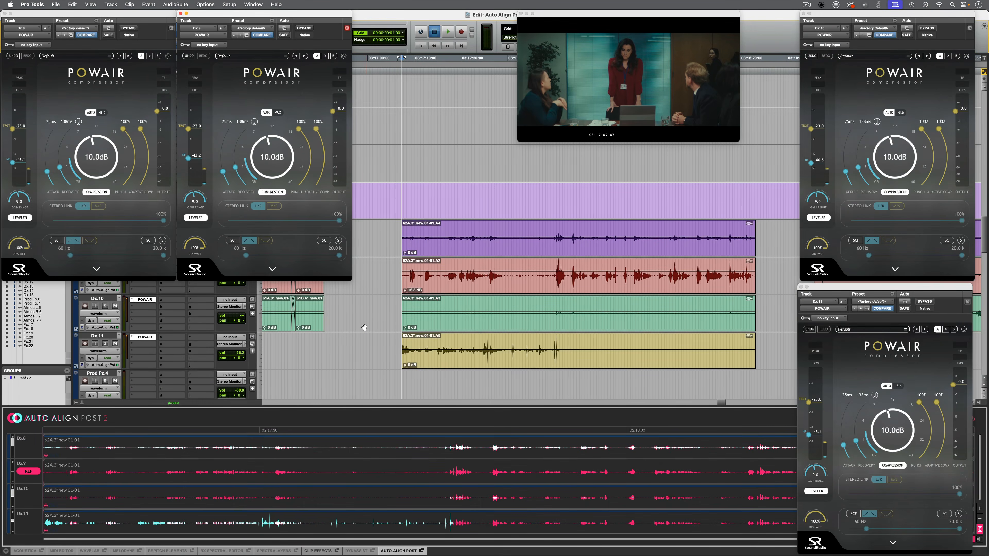
key("space")
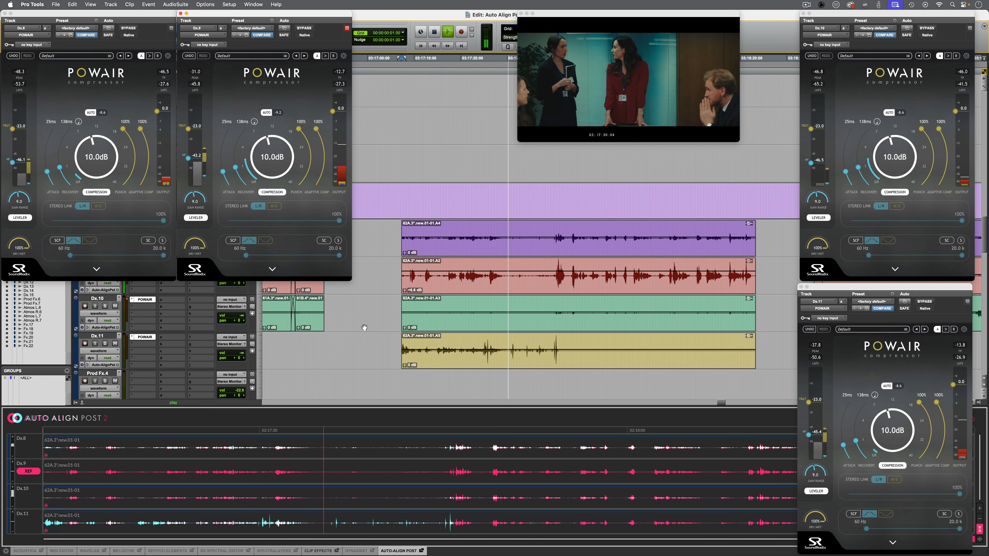
key("space")
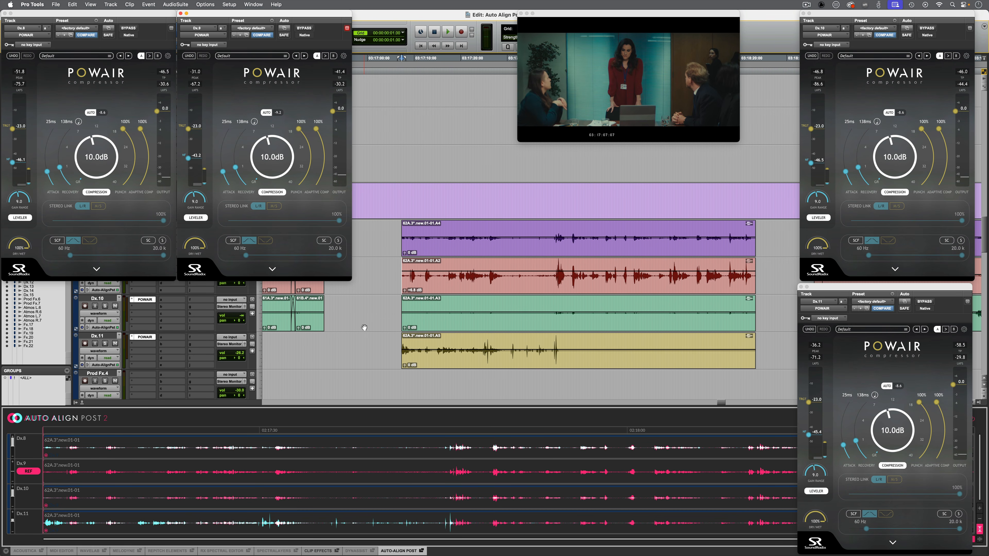